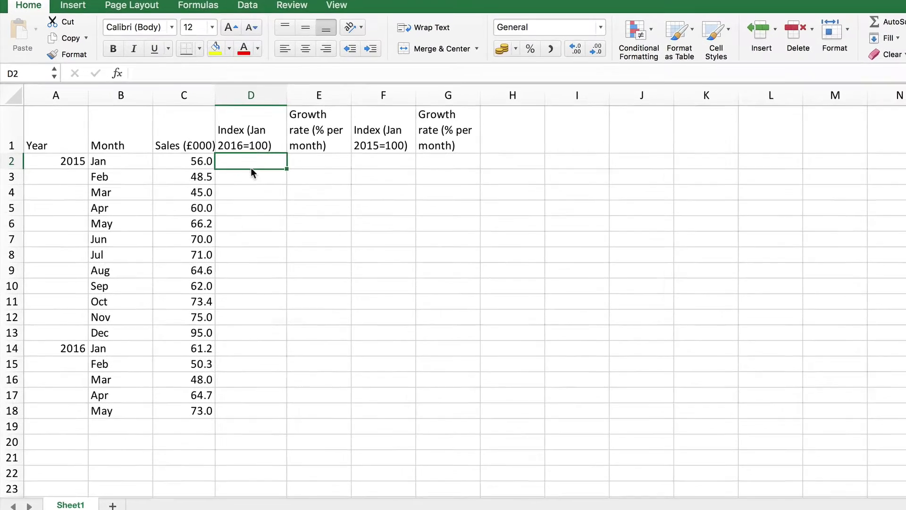
Enter =C2/$C$14*100 in D2, indexing Jan 2015 sales to Jan 2016 (91.503268).
{"action": "type", "text": "="}
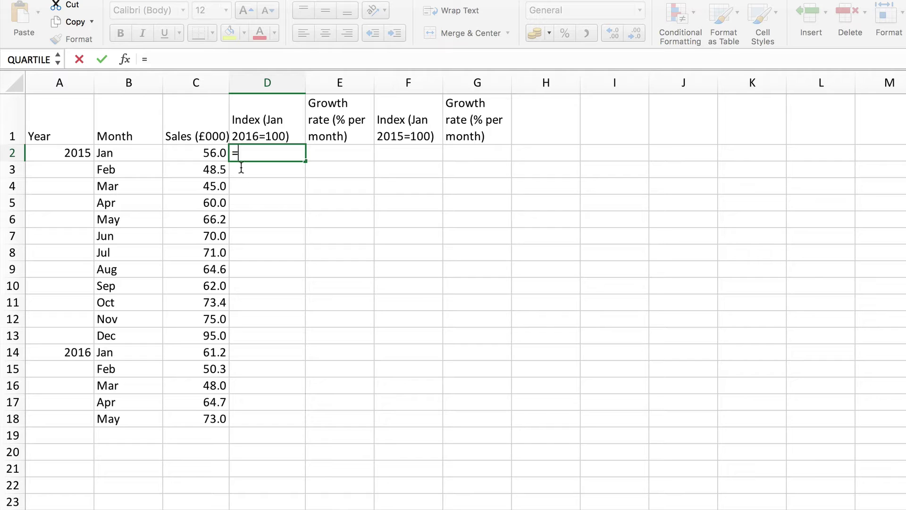
{"action": "left_click", "coordinate": [209, 153]}
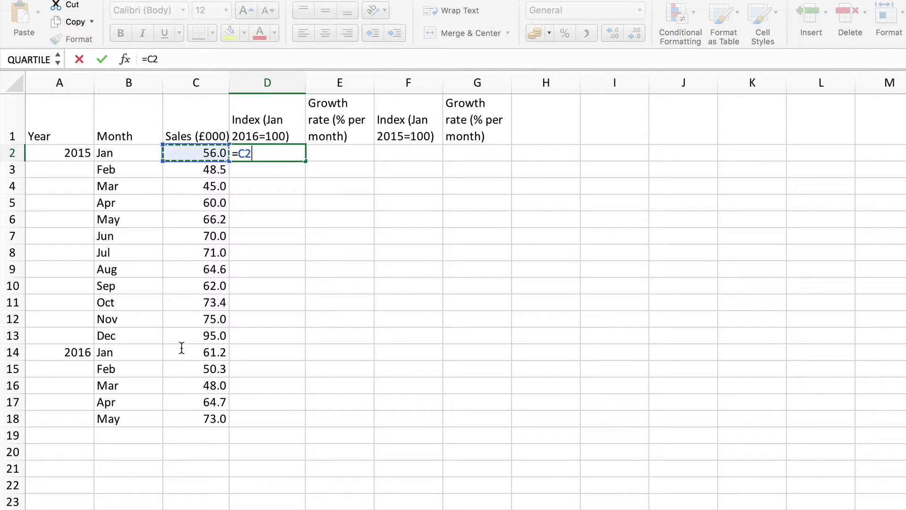
{"action": "type", "text": "/"}
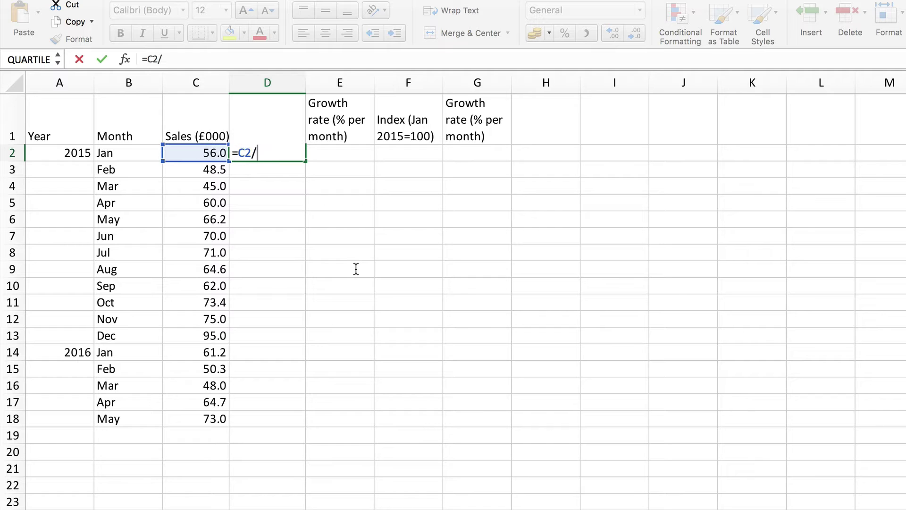
{"action": "left_click", "coordinate": [208, 350]}
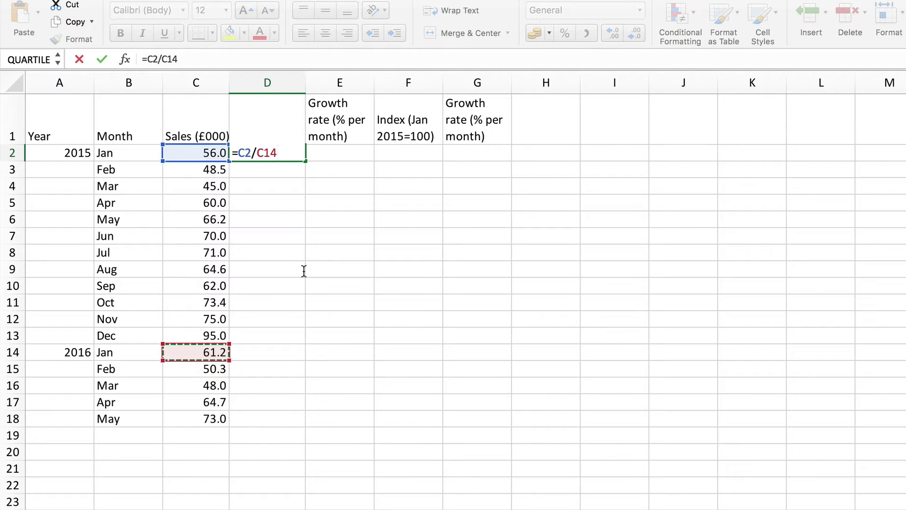
{"action": "key", "text": "super+t"}
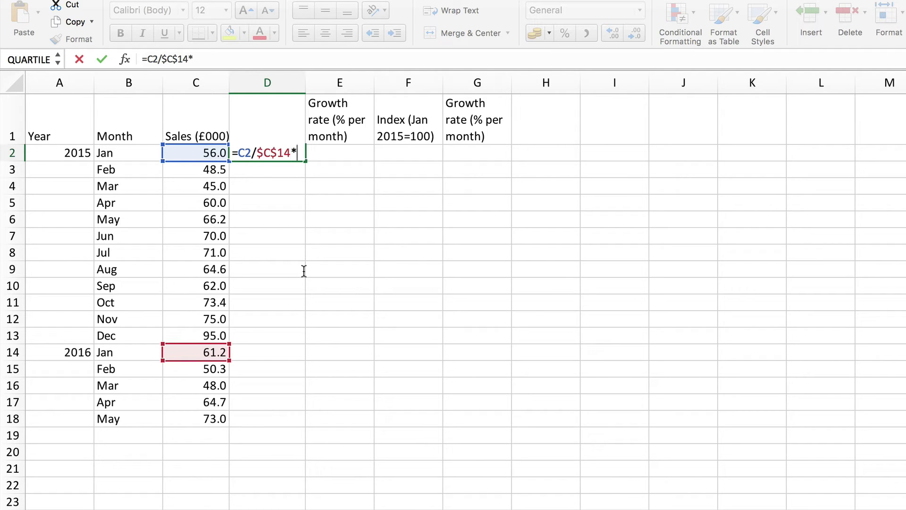
{"action": "type", "text": "*100"}
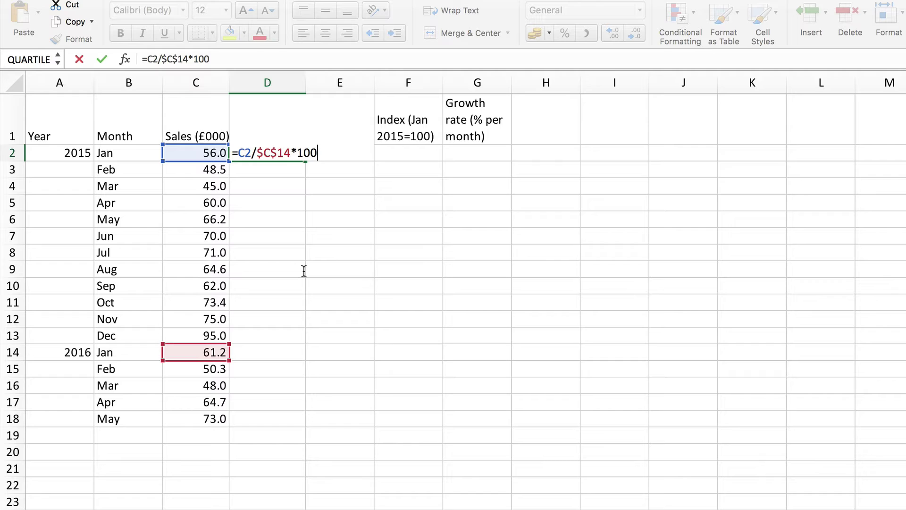
{"action": "key", "text": "Return"}
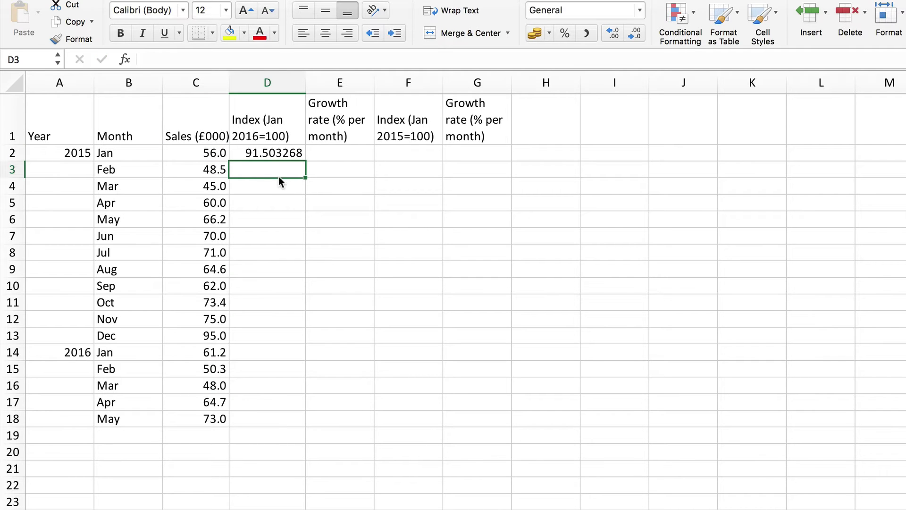
Reduce D2's decimal places so the Jan 2015 index displays as 91.5.
{"action": "left_click", "coordinate": [268, 150]}
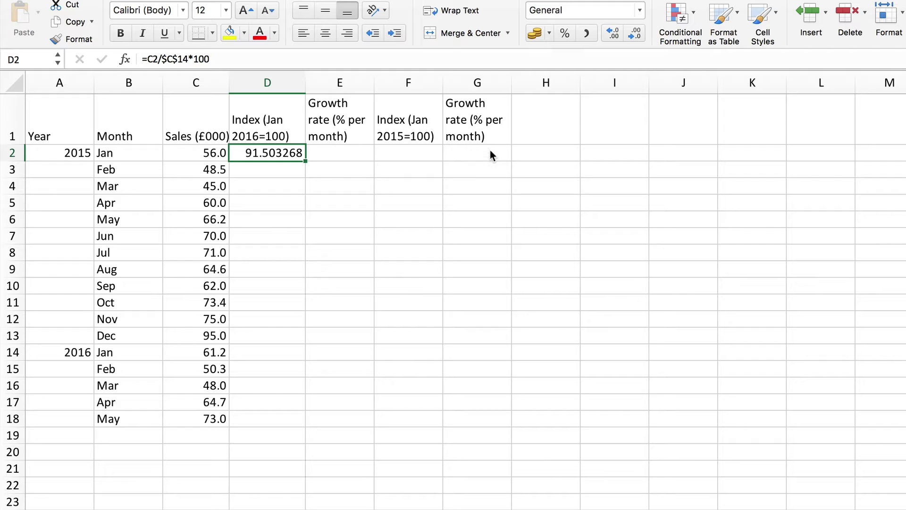
{"action": "left_click", "coordinate": [636, 33]}
{"action": "left_click", "coordinate": [636, 33]}
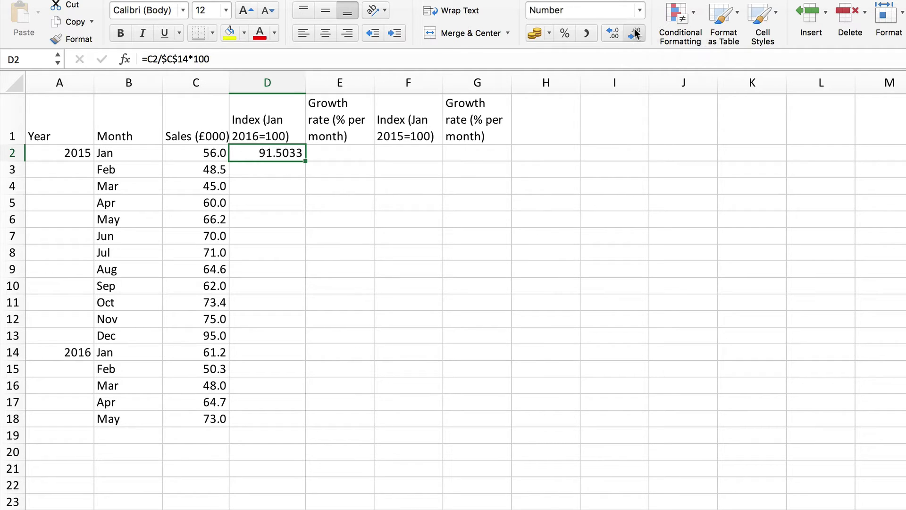
{"action": "left_click", "coordinate": [636, 33]}
{"action": "left_click", "coordinate": [636, 33]}
{"action": "left_click", "coordinate": [636, 33]}
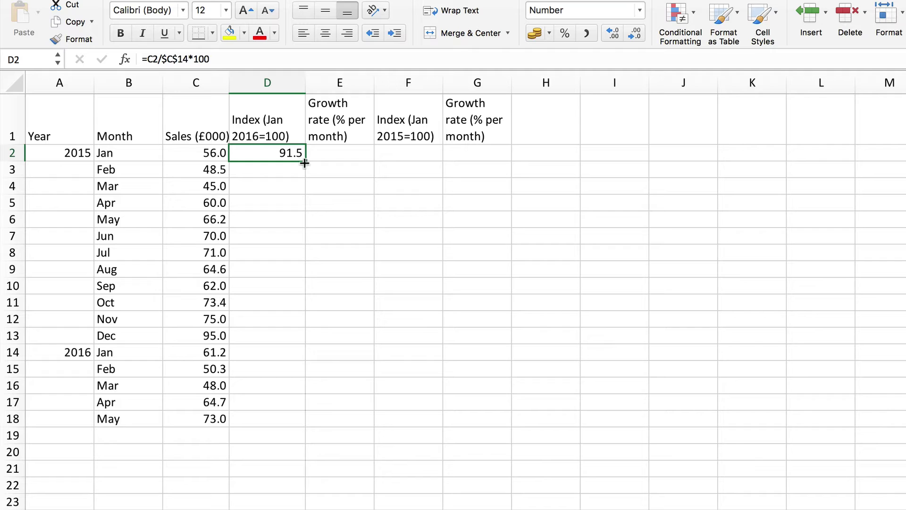
Fill the index formula from D2 down to D18 and confirm Jan 2016 shows 100.0.
{"action": "left_click_drag", "start_coordinate": [304, 161], "coordinate": [307, 420]}
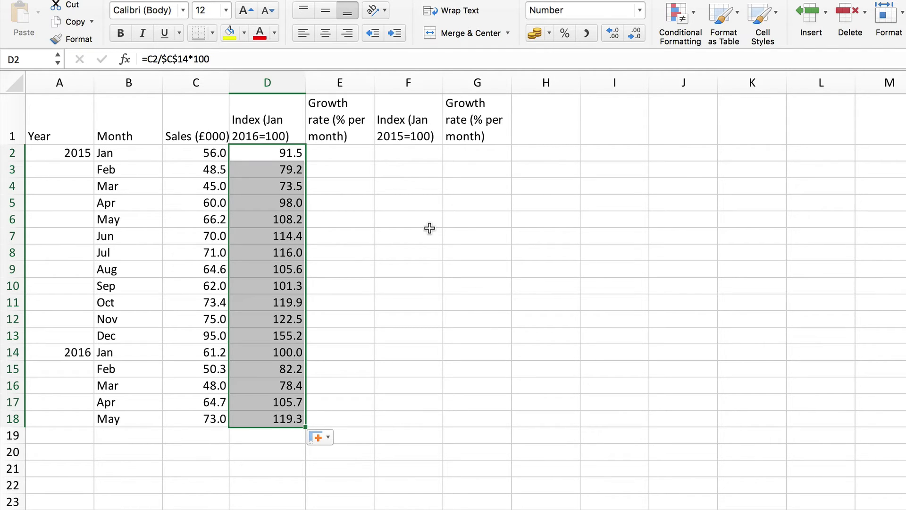
{"action": "left_click", "coordinate": [400, 252]}
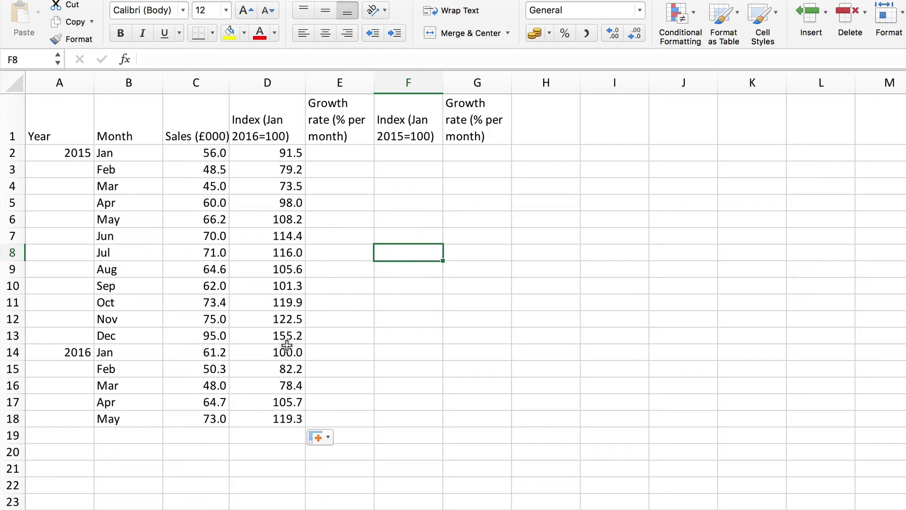
{"action": "left_click", "coordinate": [268, 355]}
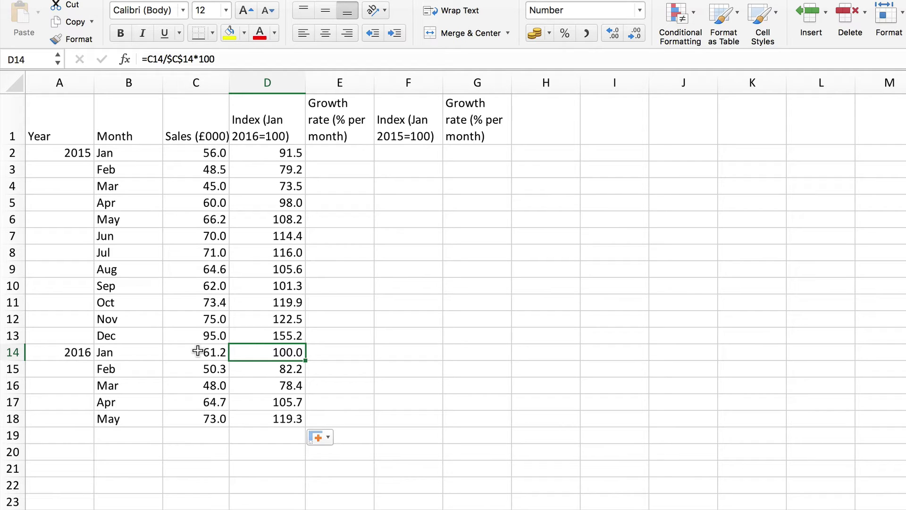
{"action": "left_click", "coordinate": [403, 330]}
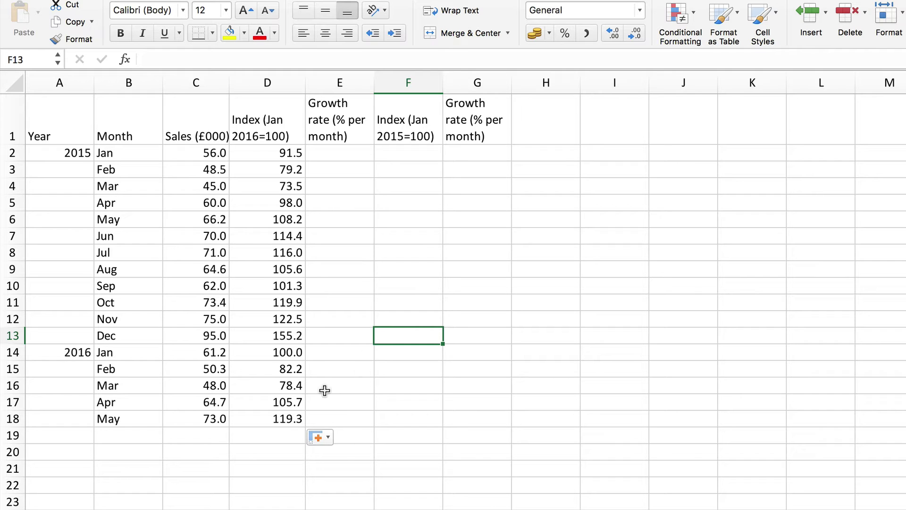
Compare the April 2016, July, June, September and August 2015 index formulas with Jan 2016's.
{"action": "left_click", "coordinate": [268, 403]}
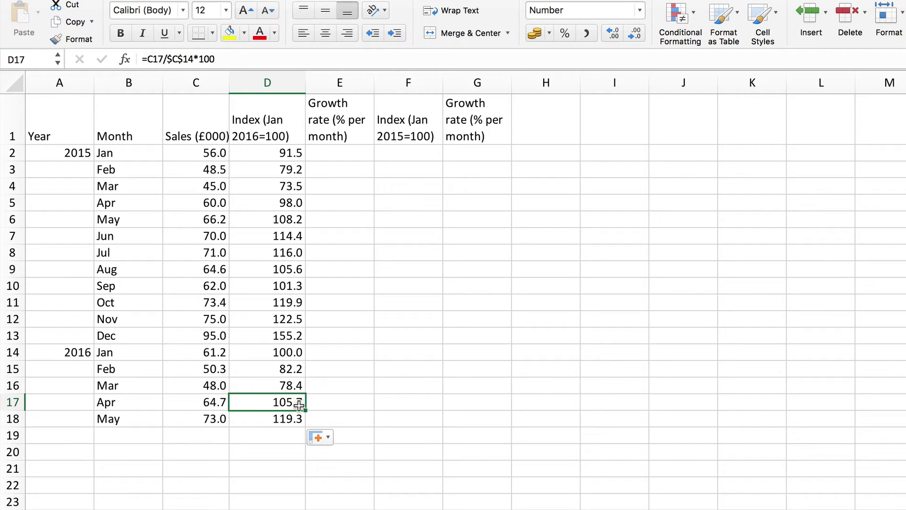
{"action": "left_click", "coordinate": [285, 352]}
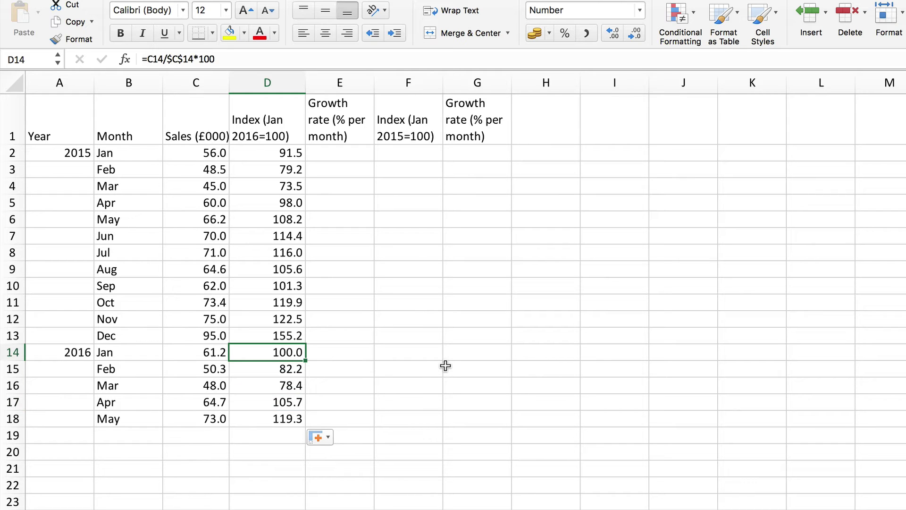
{"action": "left_click", "coordinate": [284, 252]}
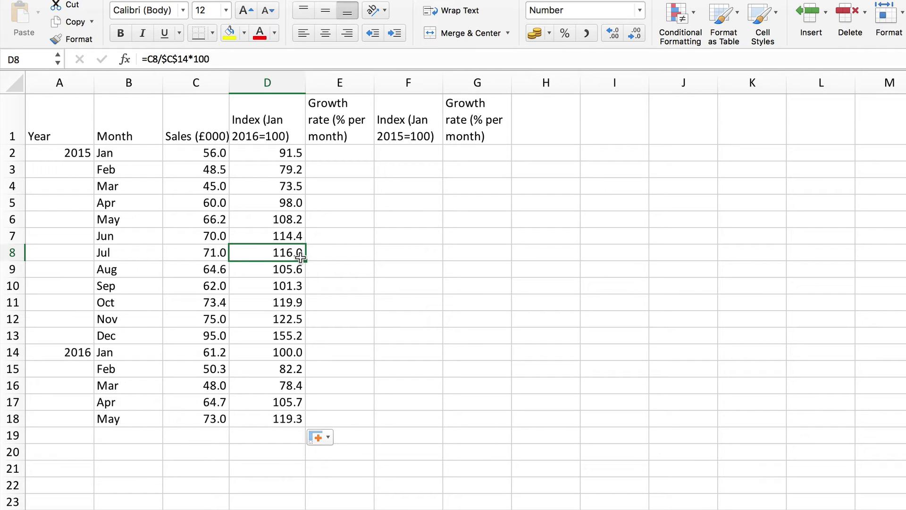
{"action": "left_click", "coordinate": [270, 350]}
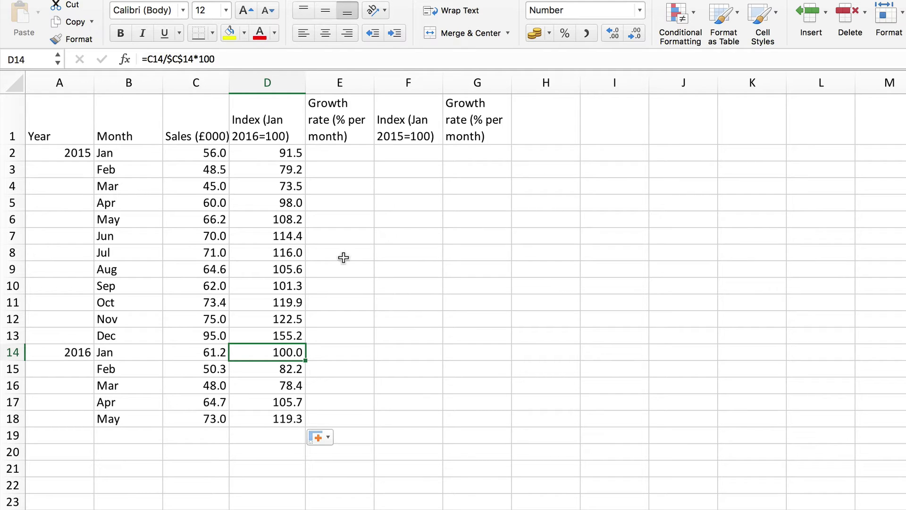
{"action": "left_click", "coordinate": [288, 237]}
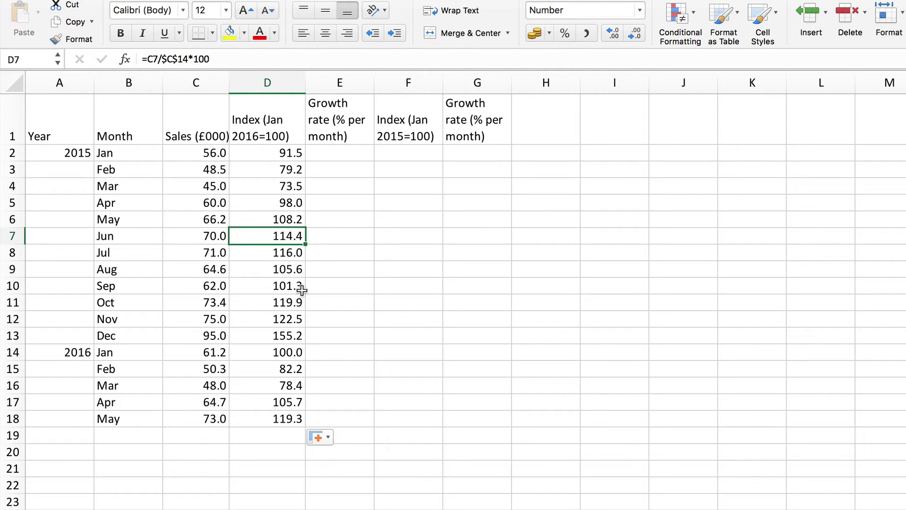
{"action": "left_click", "coordinate": [291, 354]}
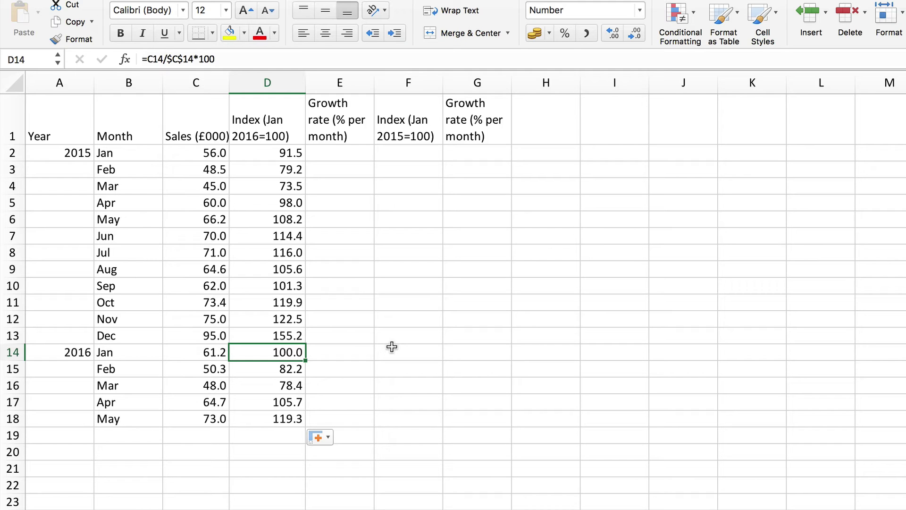
{"action": "left_click", "coordinate": [282, 287]}
{"action": "left_click", "coordinate": [288, 271]}
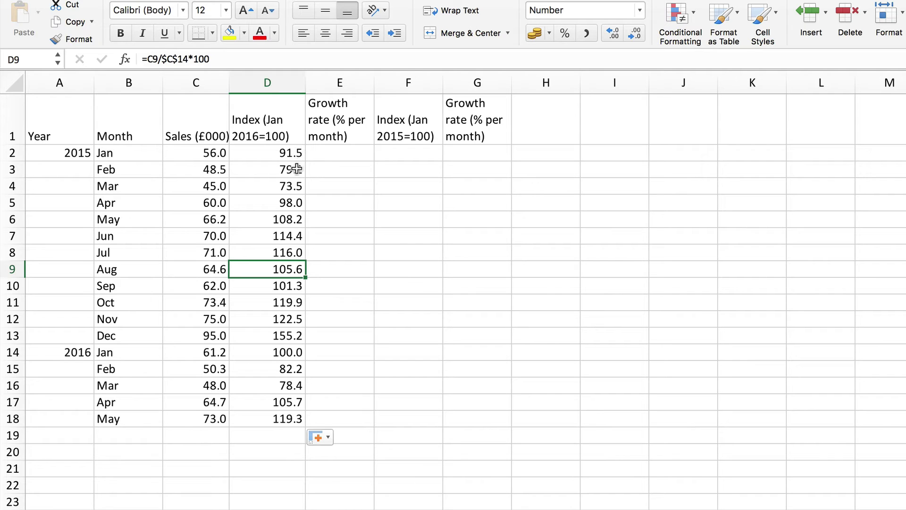
Enter =(D3-D2)/D2*100 in E3 for February 2015's growth rate, -13.39286.
{"action": "left_click", "coordinate": [339, 171]}
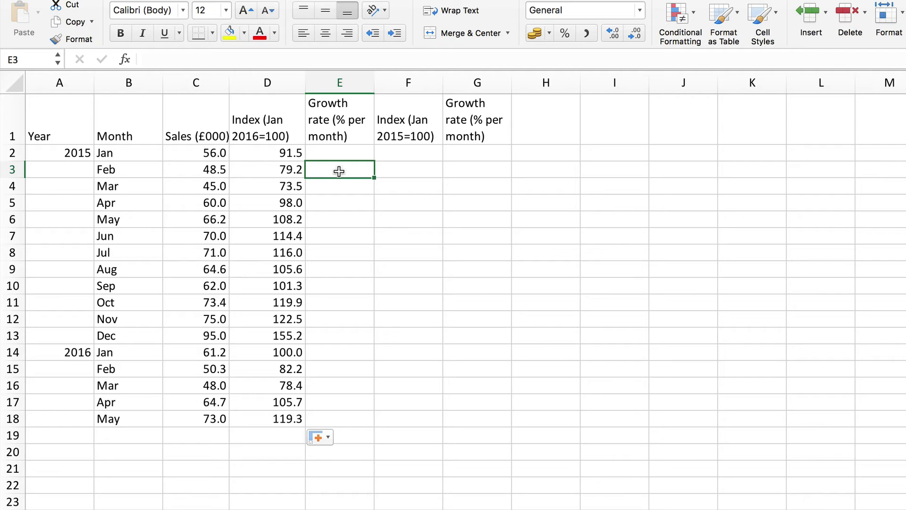
{"action": "type", "text": "="}
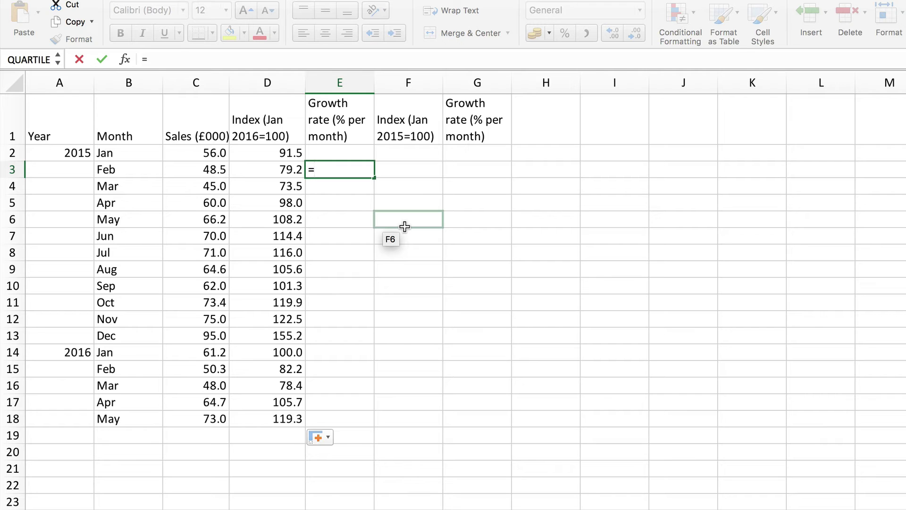
{"action": "type", "text": "("}
{"action": "left_click", "coordinate": [292, 171]}
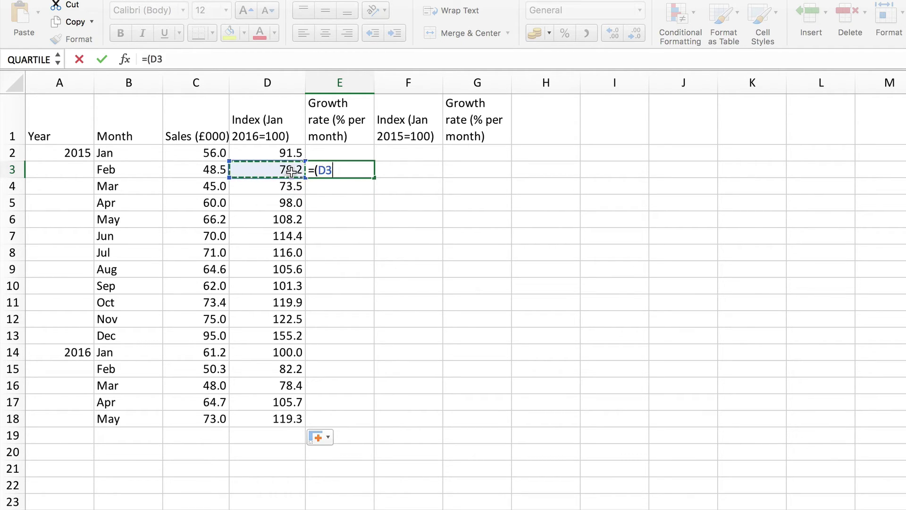
{"action": "type", "text": "-"}
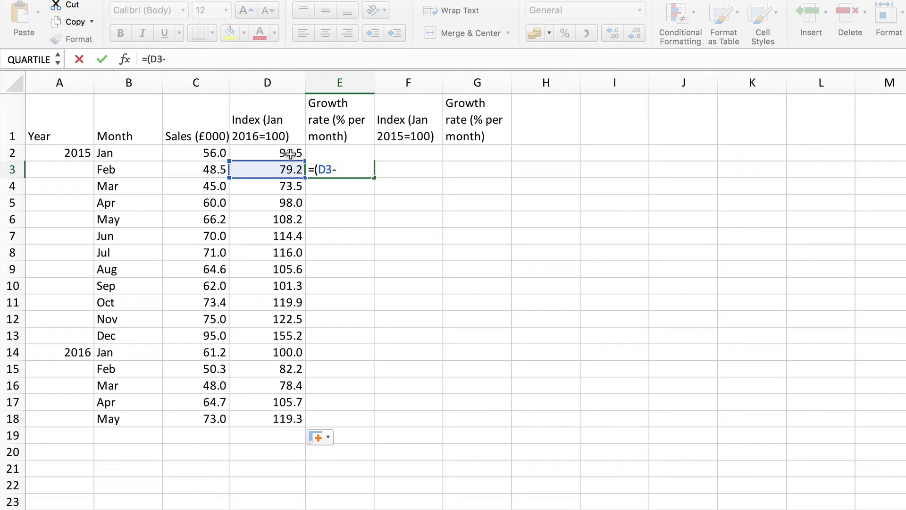
{"action": "left_click", "coordinate": [290, 154]}
{"action": "type", "text": ")"}
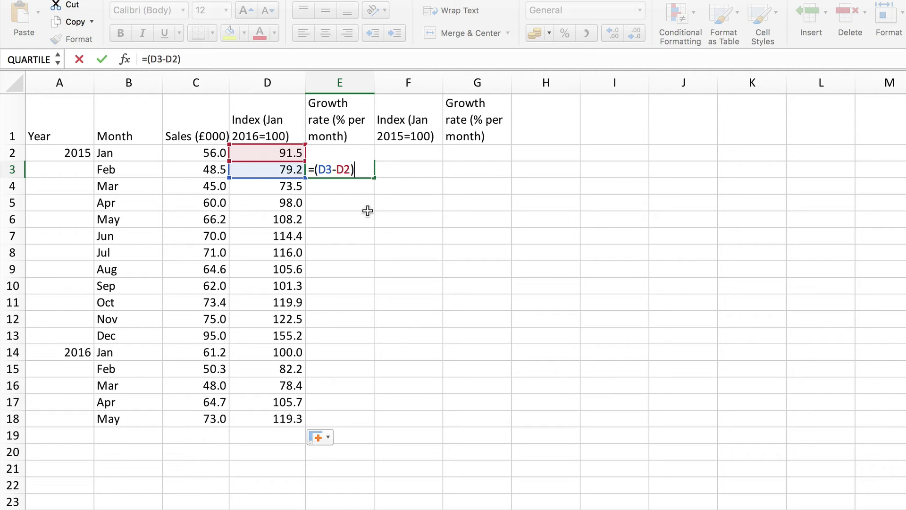
{"action": "type", "text": "/"}
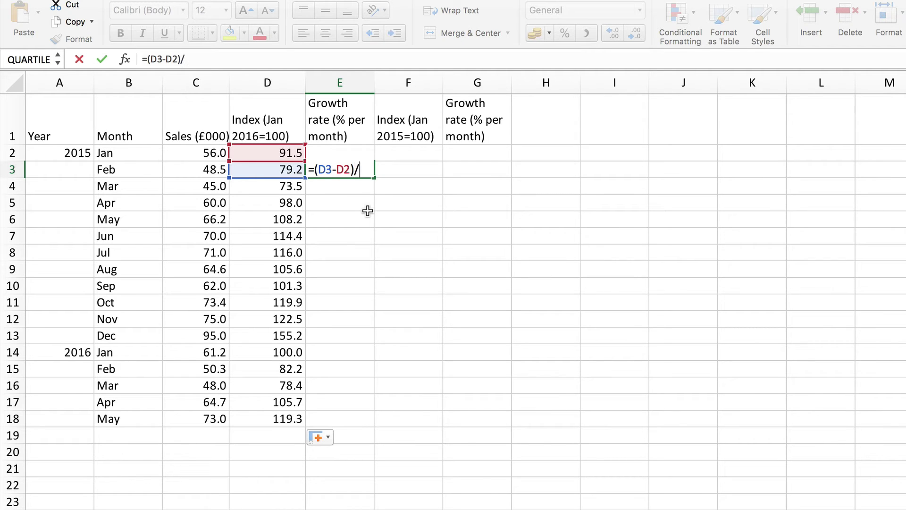
{"action": "left_click", "coordinate": [284, 153]}
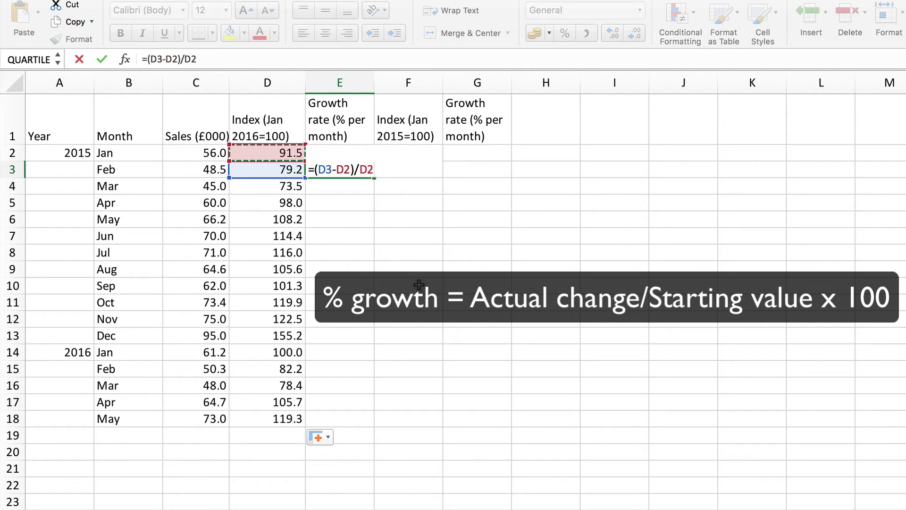
{"action": "type", "text": "*100"}
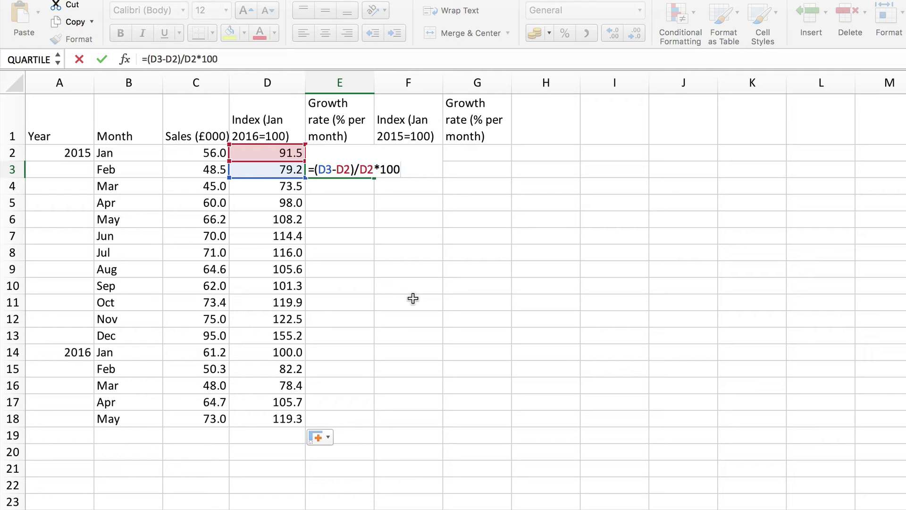
{"action": "key", "text": "Return"}
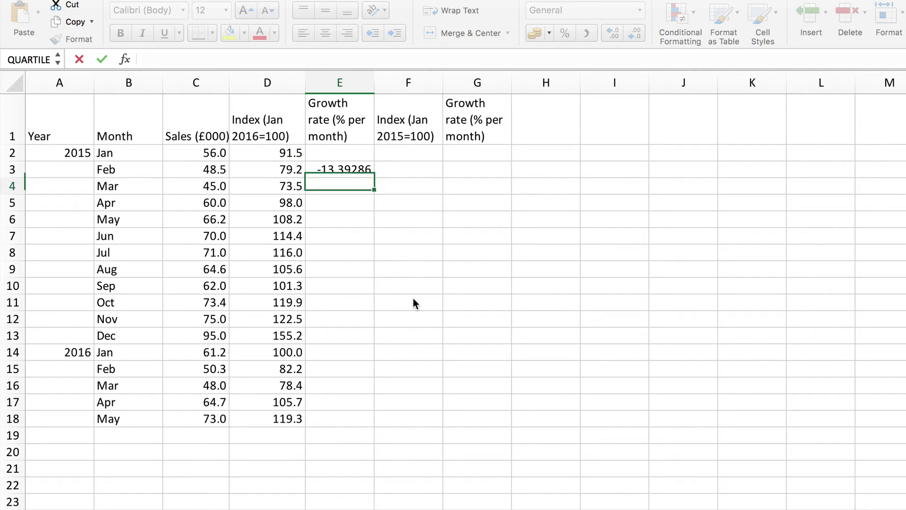
Round E3 to one decimal and copy the growth formula to E18, from -13.4 to 12.8.
{"action": "left_click", "coordinate": [345, 167]}
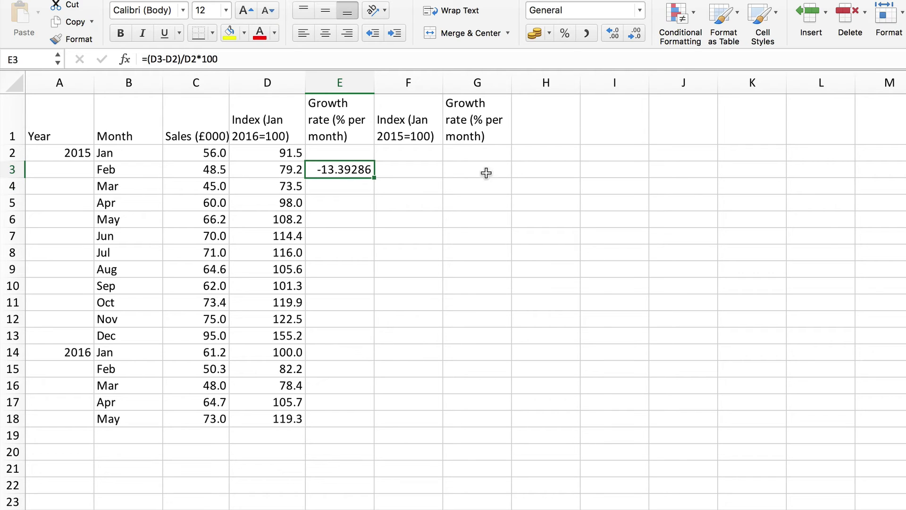
{"action": "left_click", "coordinate": [634, 35]}
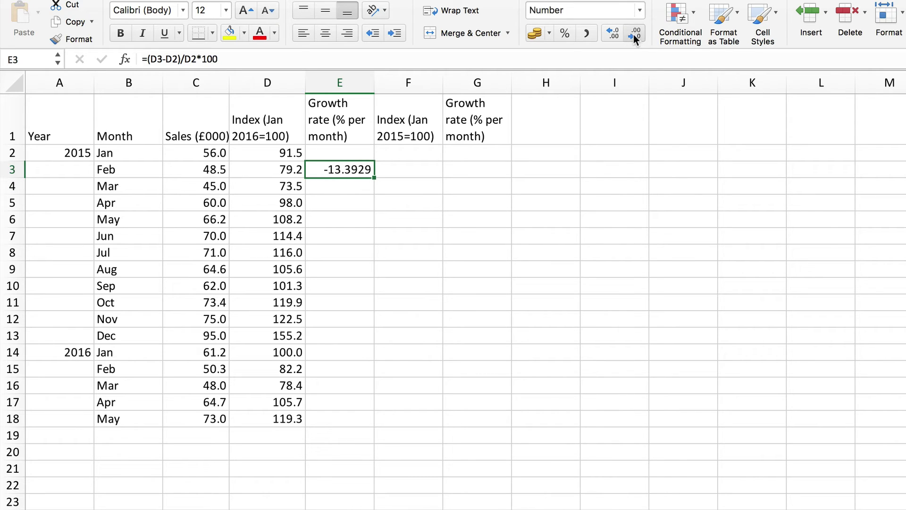
{"action": "left_click", "coordinate": [634, 35]}
{"action": "left_click", "coordinate": [633, 35]}
{"action": "left_click", "coordinate": [634, 35]}
{"action": "left_click_drag", "start_coordinate": [373, 177], "coordinate": [380, 419]}
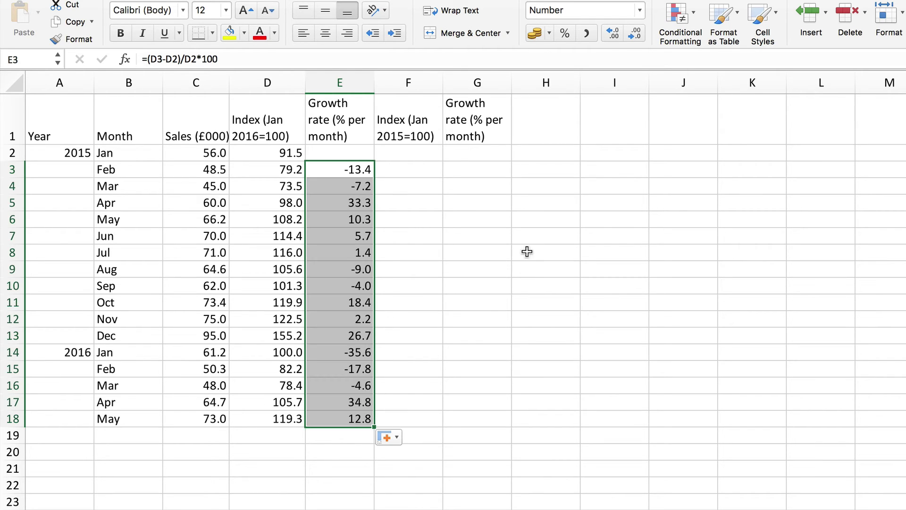
{"action": "left_click", "coordinate": [514, 232]}
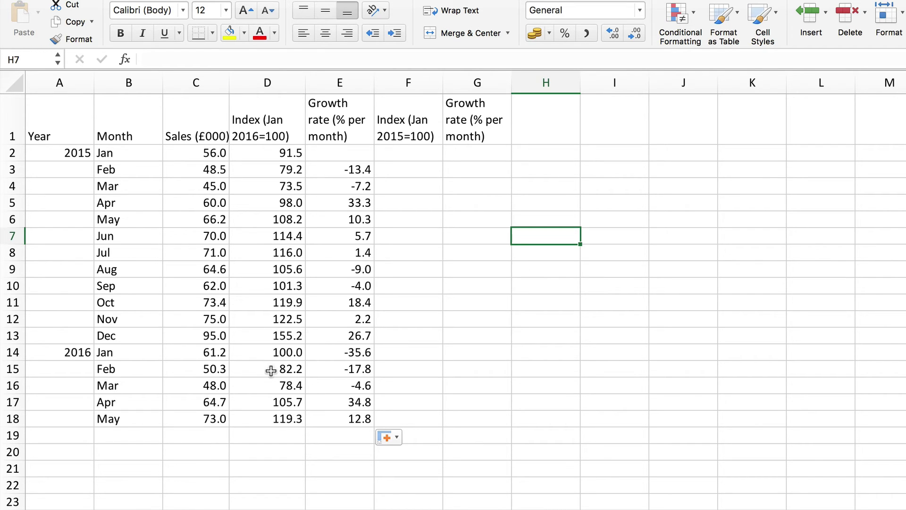
{"action": "left_click", "coordinate": [343, 372]}
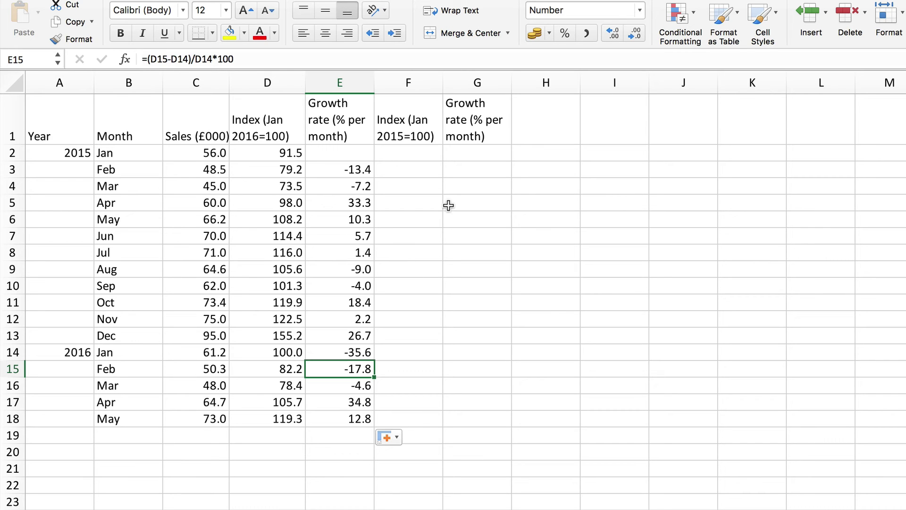
Enter =C2/$C$2*100 in F2 so the Jan 2015=100 index starts at 100.
{"action": "left_click", "coordinate": [410, 156]}
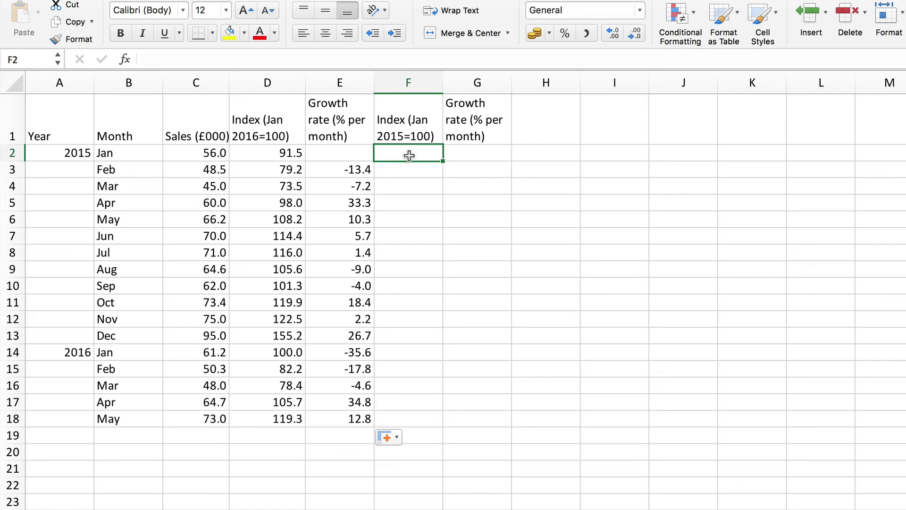
{"action": "type", "text": "="}
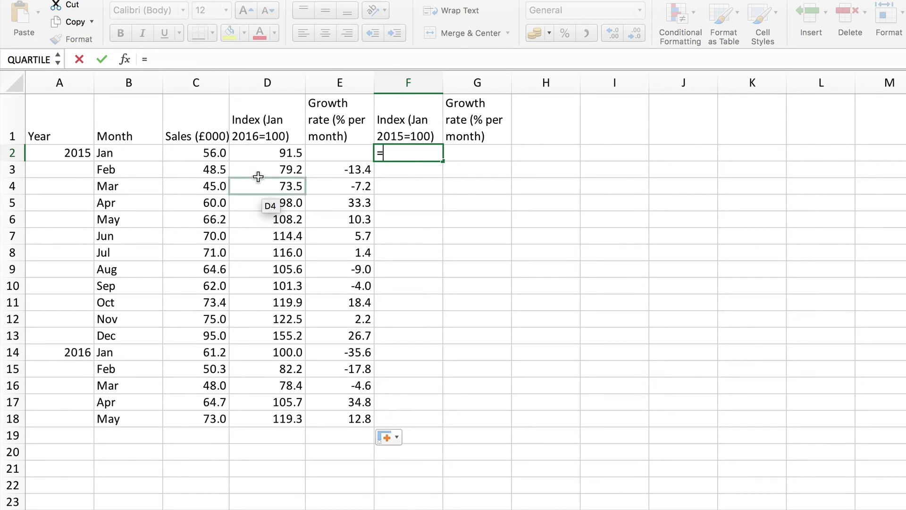
{"action": "left_click", "coordinate": [207, 150]}
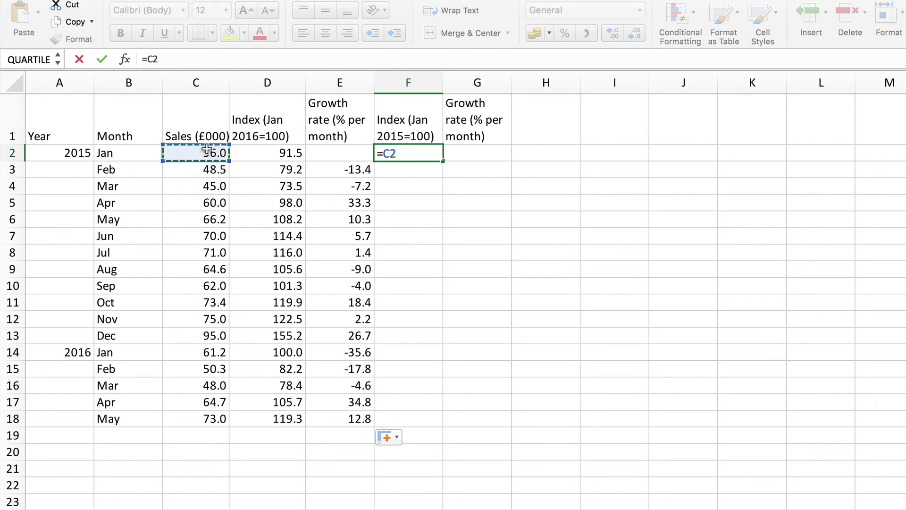
{"action": "type", "text": "/"}
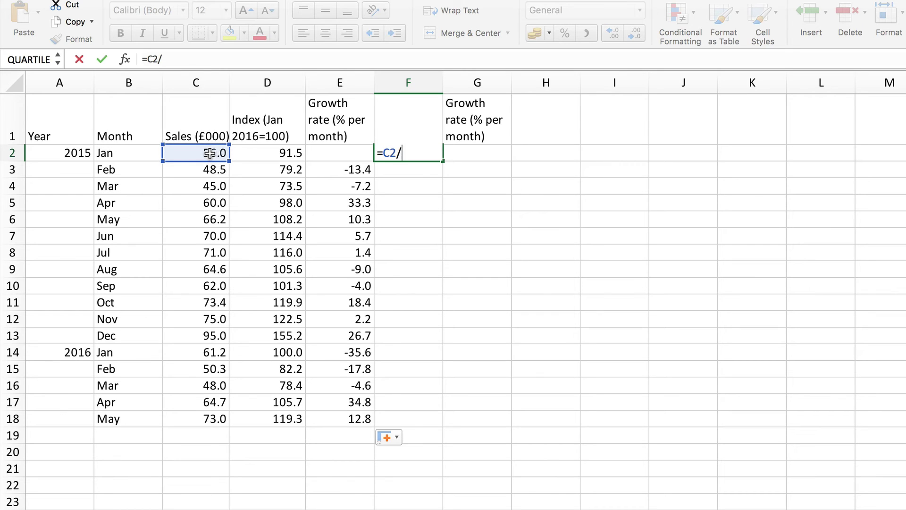
{"action": "left_click", "coordinate": [210, 152]}
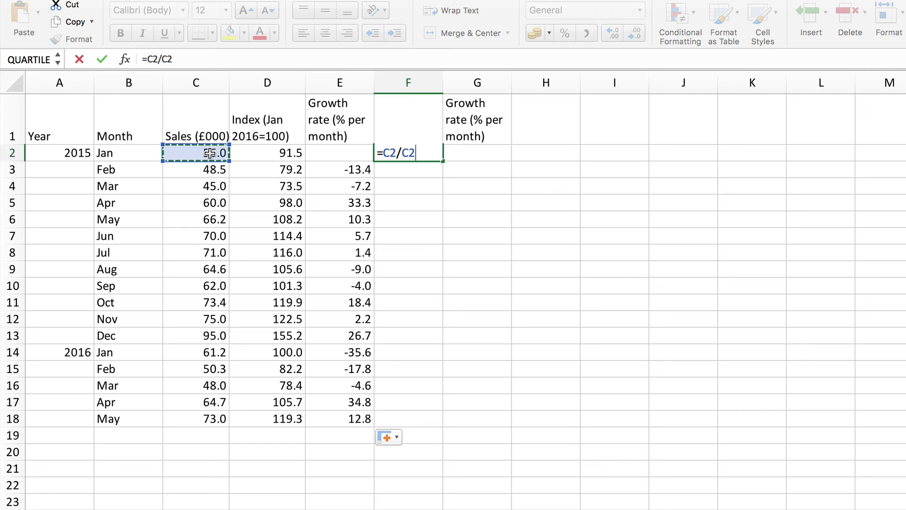
{"action": "key", "text": "F4"}
{"action": "type", "text": "*100"}
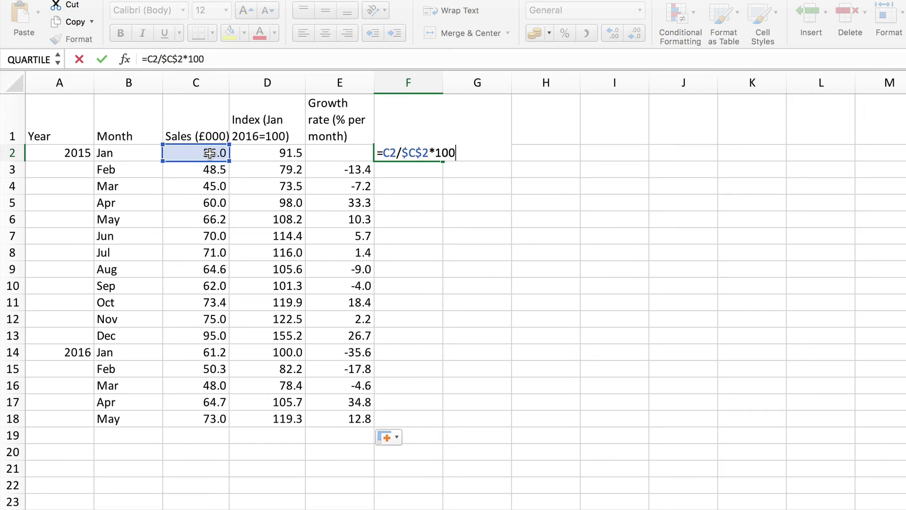
{"action": "key", "text": "Return"}
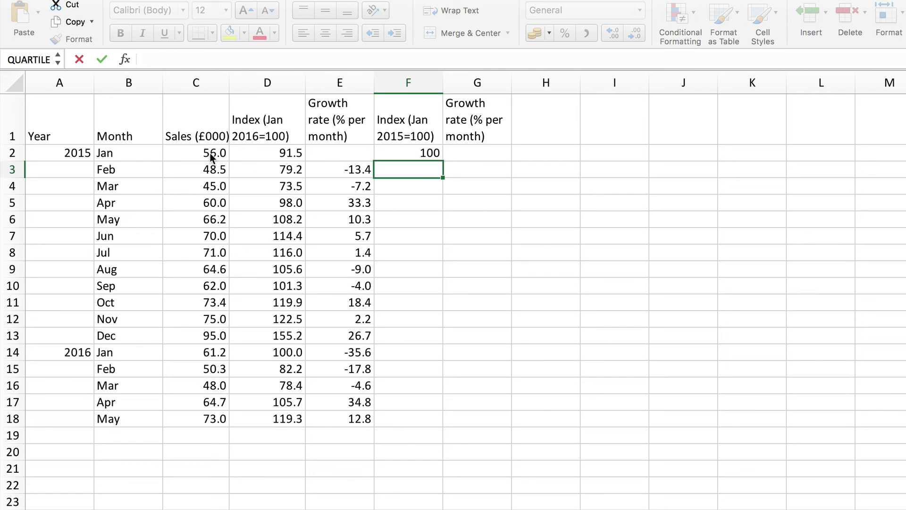
Copy F2's index down to F18 at one decimal, ending at 130.4 for May 2016.
{"action": "left_click", "coordinate": [420, 151]}
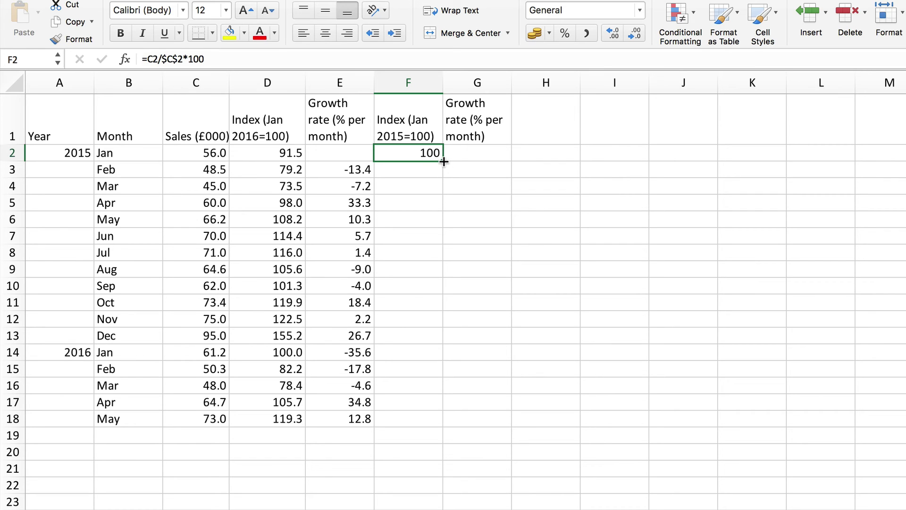
{"action": "left_click_drag", "start_coordinate": [442, 160], "coordinate": [440, 420]}
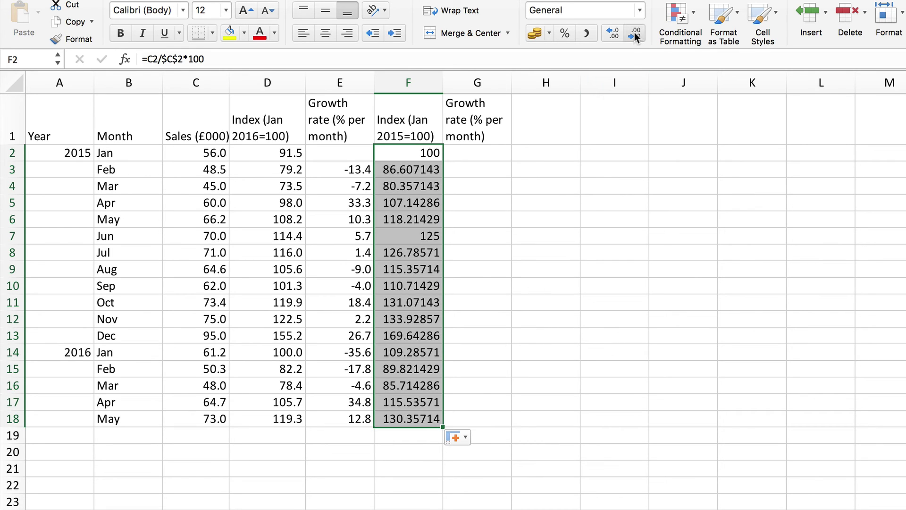
{"action": "left_click", "coordinate": [634, 32]}
{"action": "left_click", "coordinate": [634, 32]}
{"action": "left_click", "coordinate": [634, 32]}
{"action": "left_click", "coordinate": [635, 32]}
{"action": "left_click", "coordinate": [635, 33]}
{"action": "left_click", "coordinate": [552, 238]}
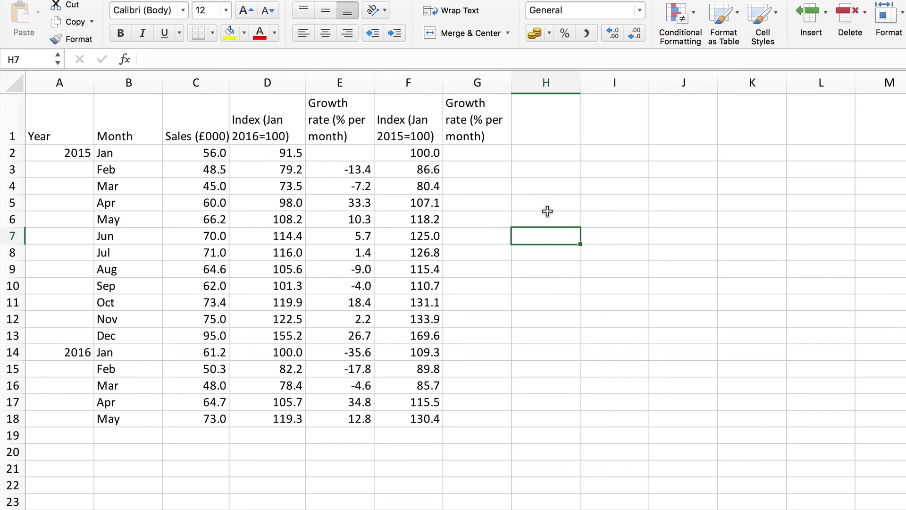
Enter =(F3-F2)/F2*100 in G3, giving February 2015 growth of -13.39286.
{"action": "left_click", "coordinate": [480, 170]}
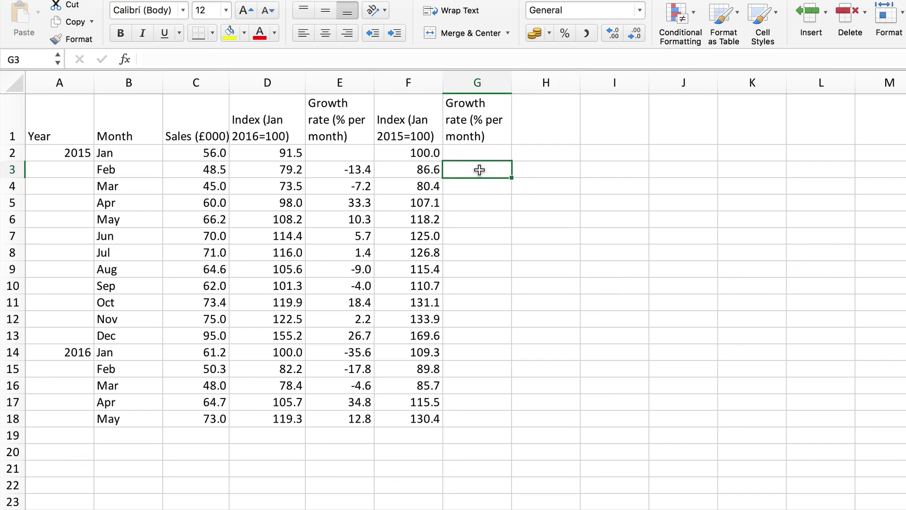
{"action": "type", "text": "=("}
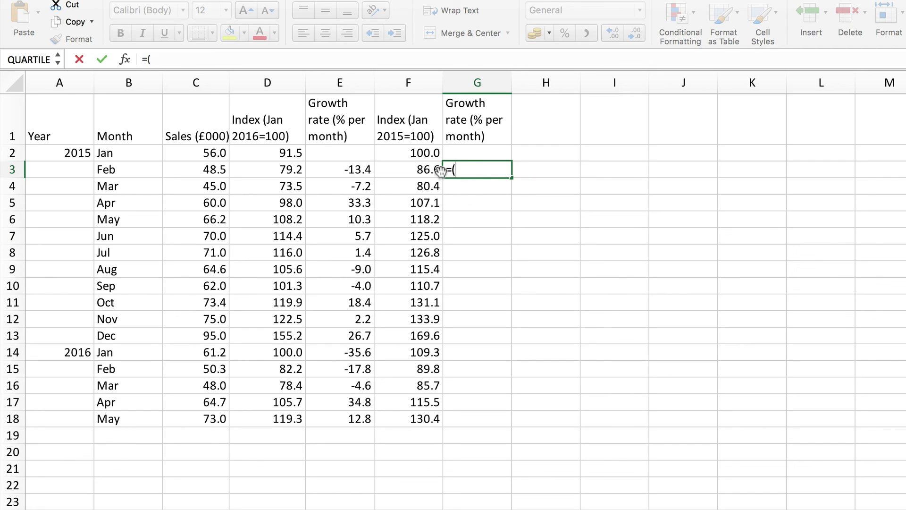
{"action": "left_click", "coordinate": [427, 170]}
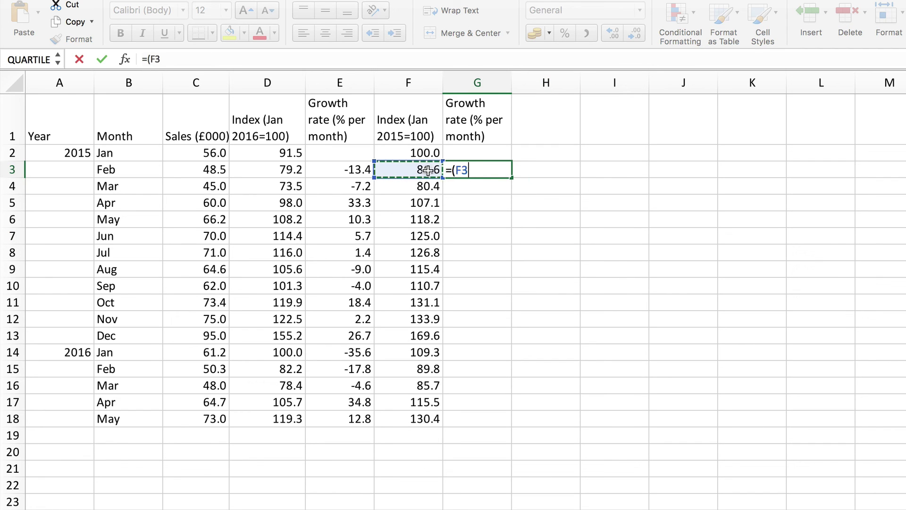
{"action": "type", "text": "-"}
{"action": "left_click", "coordinate": [421, 154]}
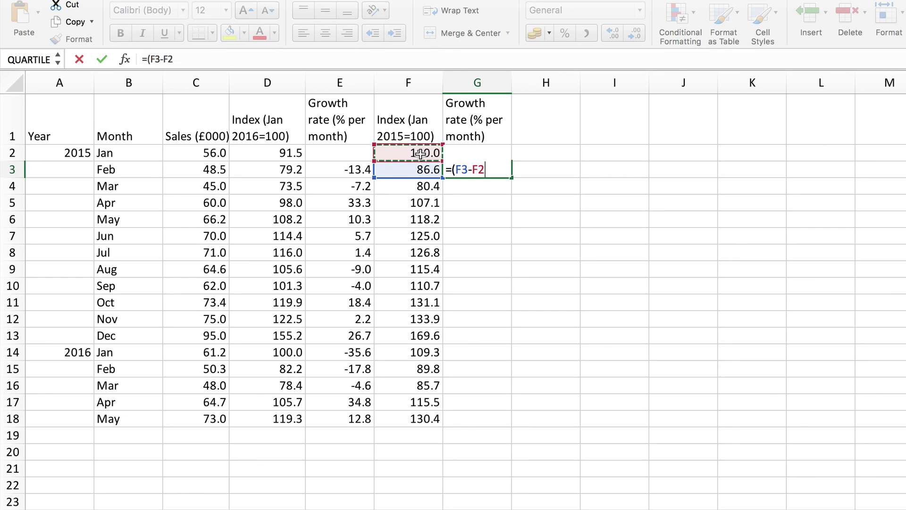
{"action": "type", "text": ")"}
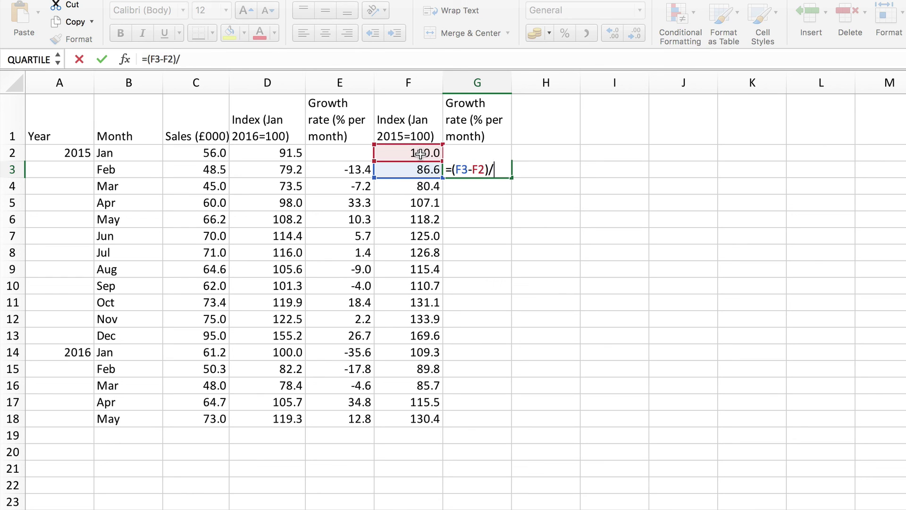
{"action": "type", "text": "/"}
{"action": "left_click", "coordinate": [416, 152]}
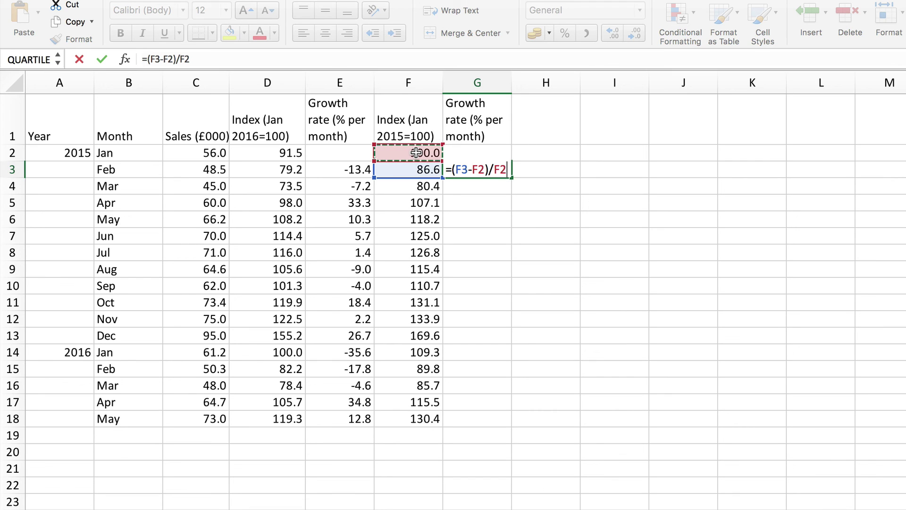
{"action": "type", "text": "*100"}
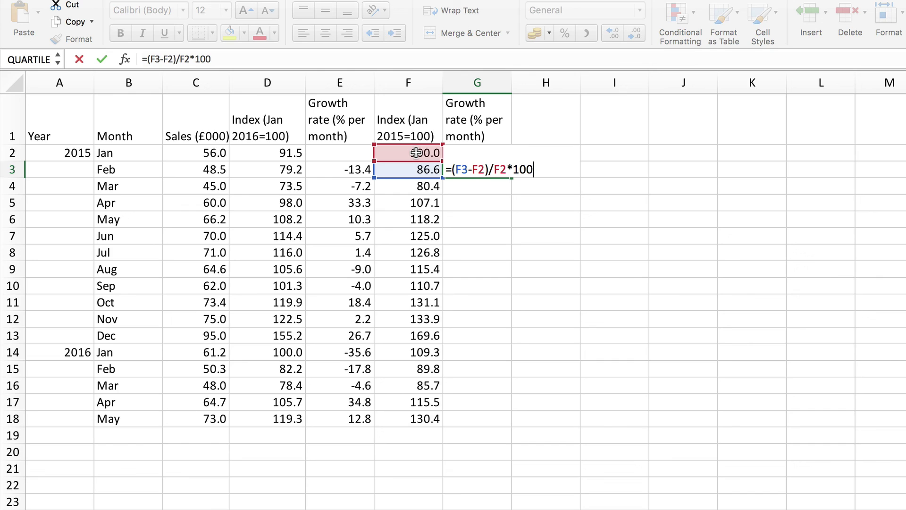
{"action": "key", "text": "Return"}
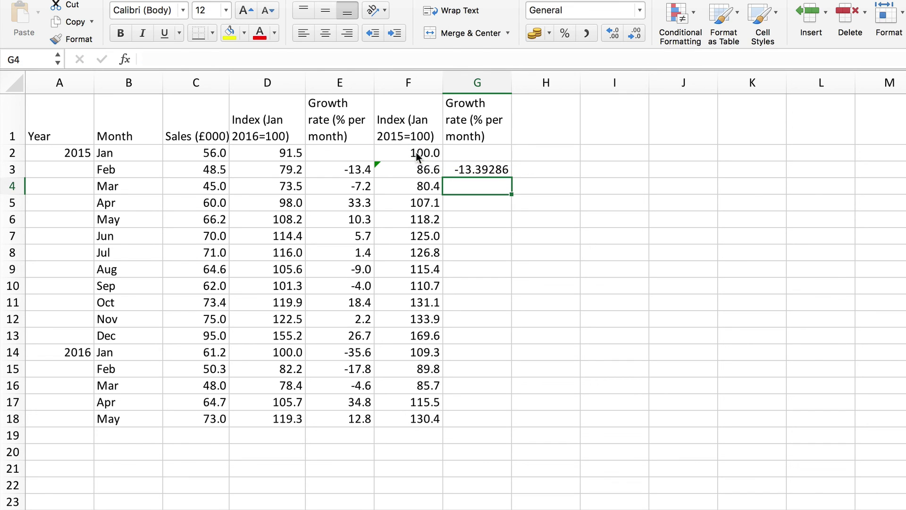
Round G3 to one decimal and fill it down to G18, -13.4 through 12.8.
{"action": "left_click", "coordinate": [489, 168]}
{"action": "left_click", "coordinate": [634, 34]}
{"action": "left_click", "coordinate": [635, 34]}
{"action": "left_click", "coordinate": [634, 34]}
{"action": "left_click", "coordinate": [634, 34]}
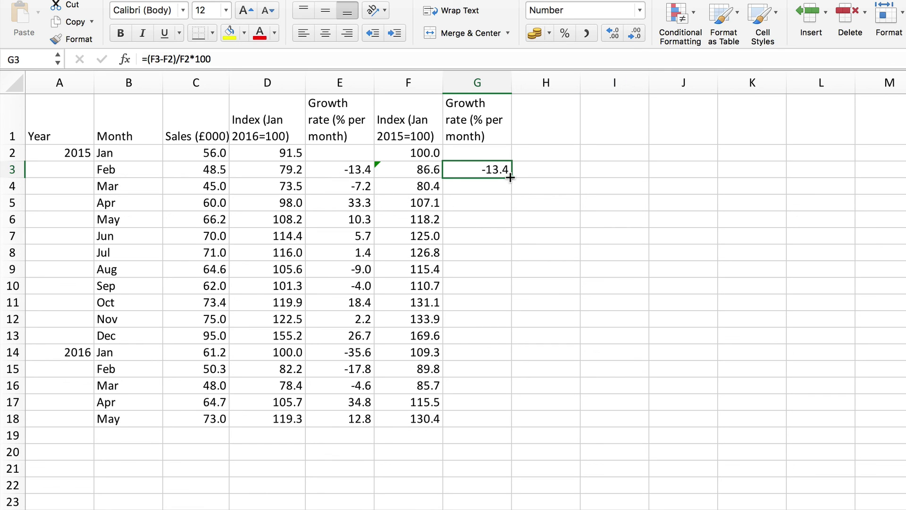
{"action": "left_click_drag", "start_coordinate": [512, 176], "coordinate": [517, 420]}
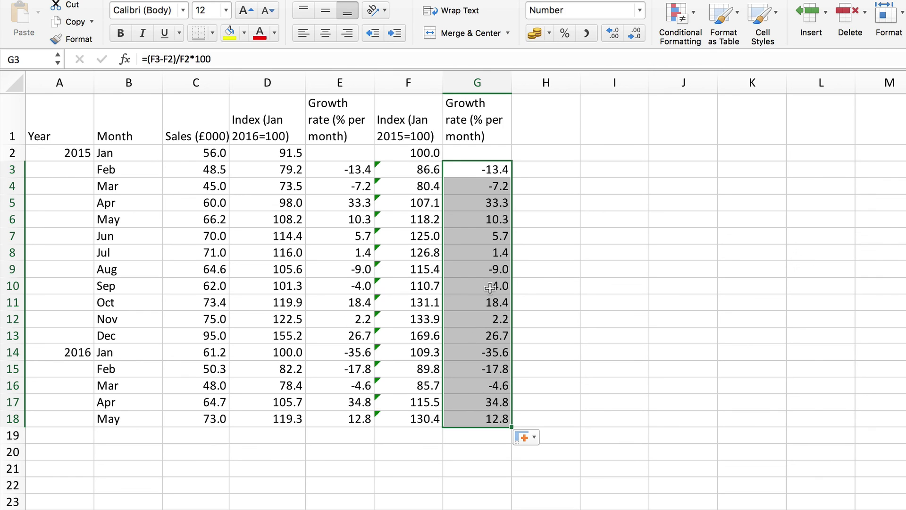
{"action": "left_click", "coordinate": [642, 199]}
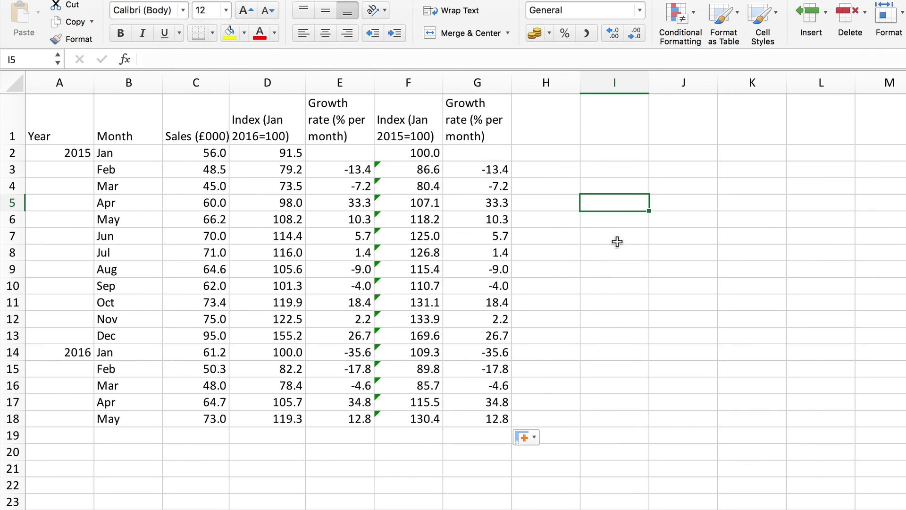